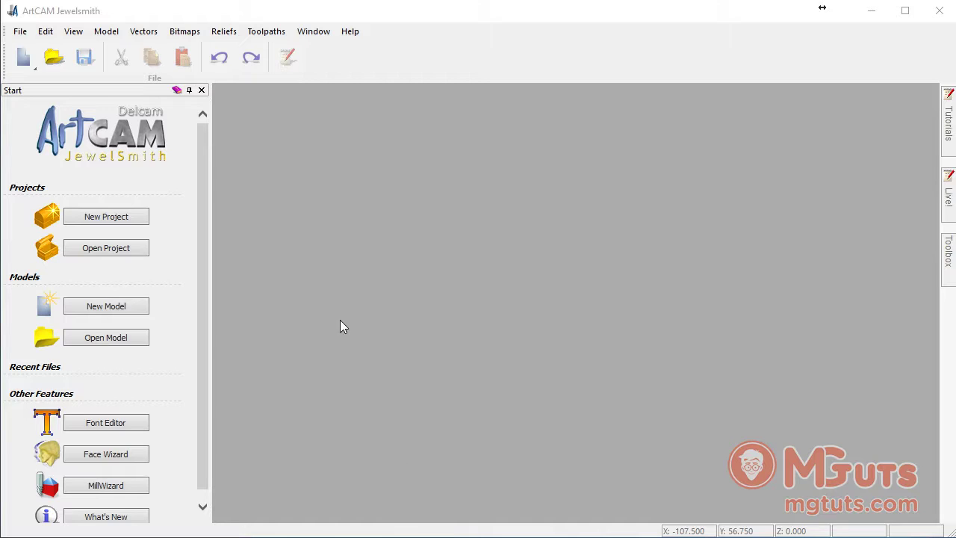
Create a new blank model at the default 100 × 100 mm size.
click(125, 313)
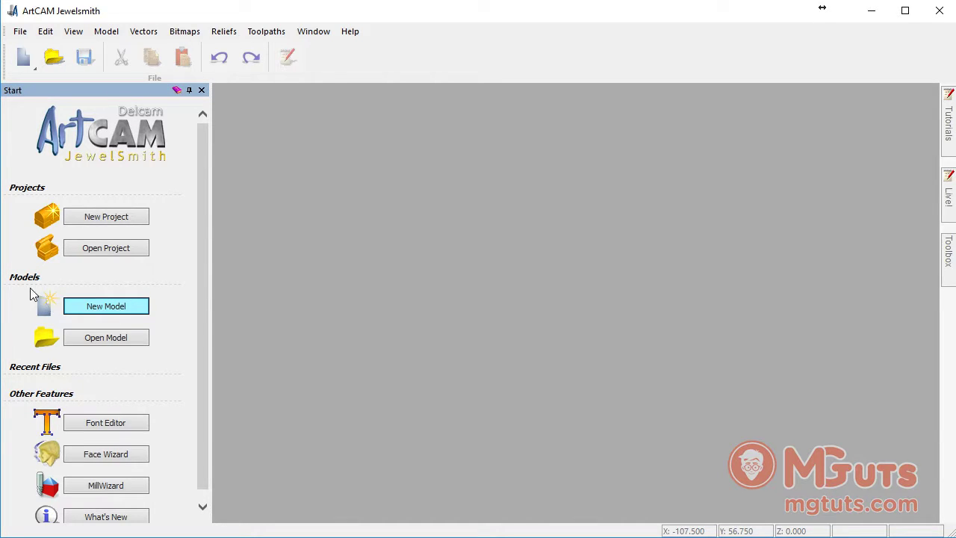
click(124, 313)
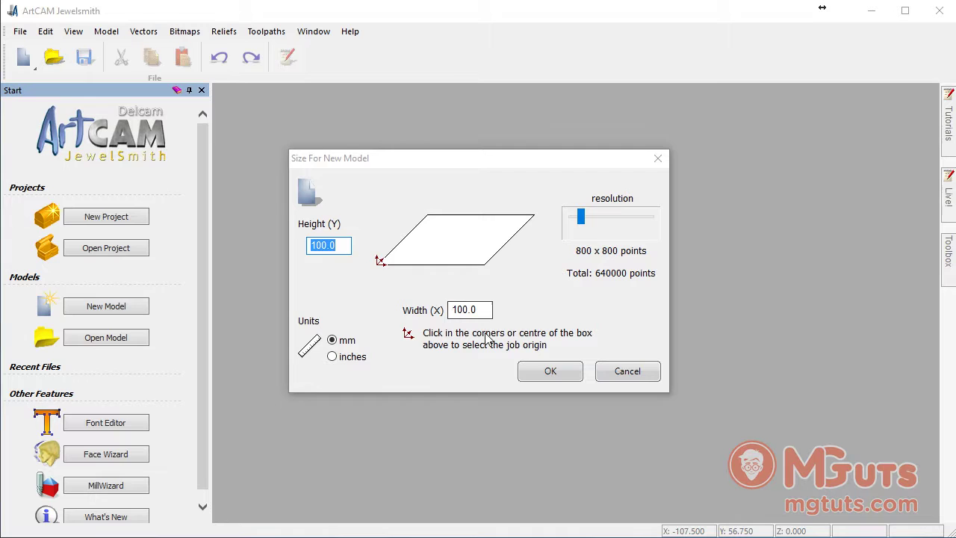
click(546, 377)
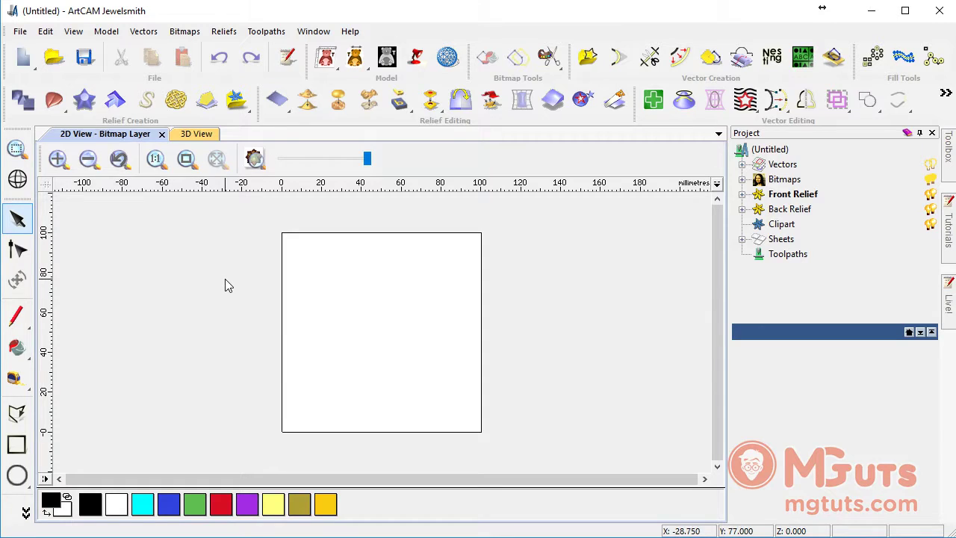
Sketch a circle and set its centre to X 100, Y 100.
click(18, 478)
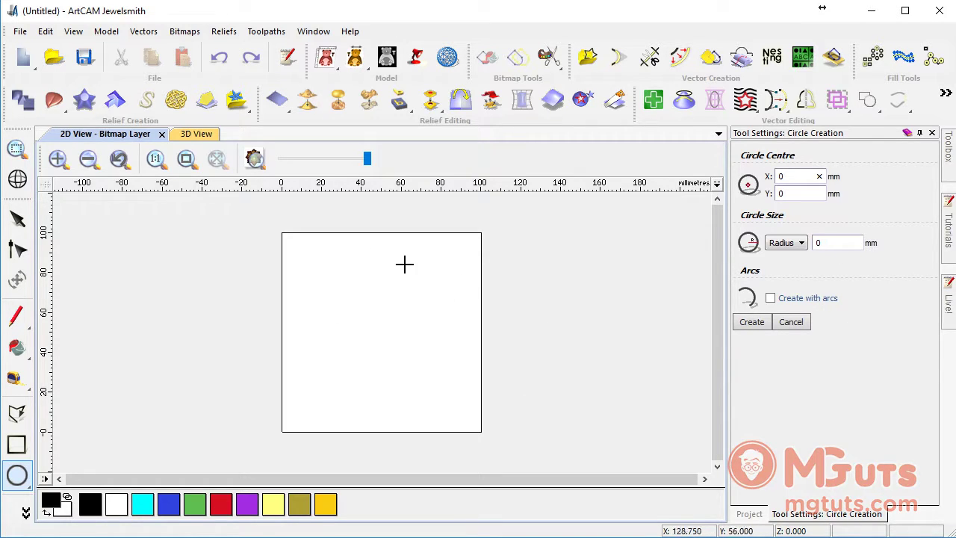
drag(331, 303, 356, 320)
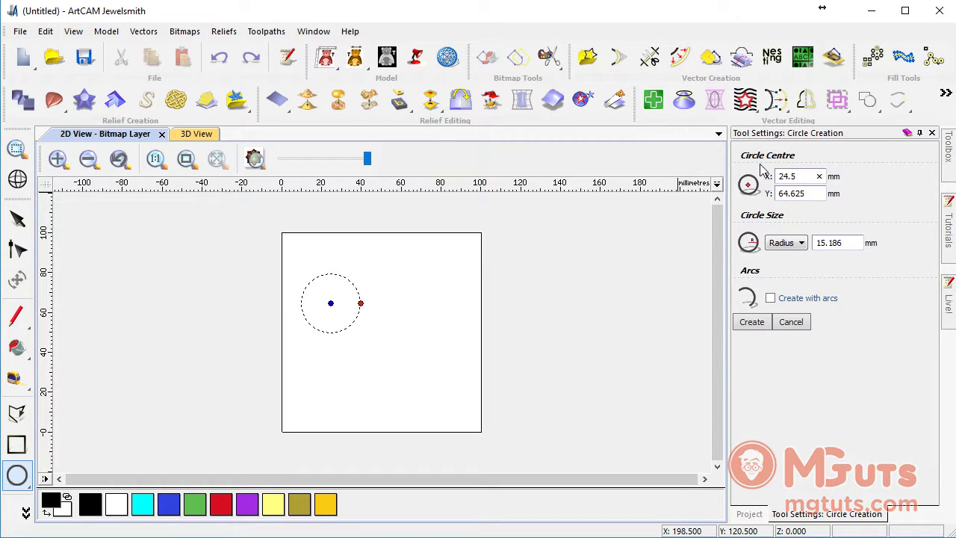
double_click(801, 176)
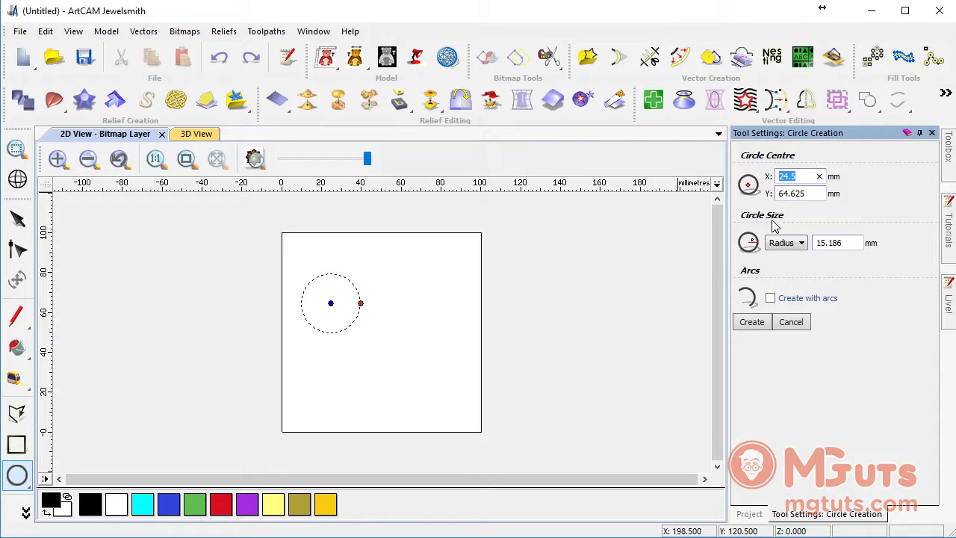
text(100)
key(Tab)
text(100)
key(Tab)
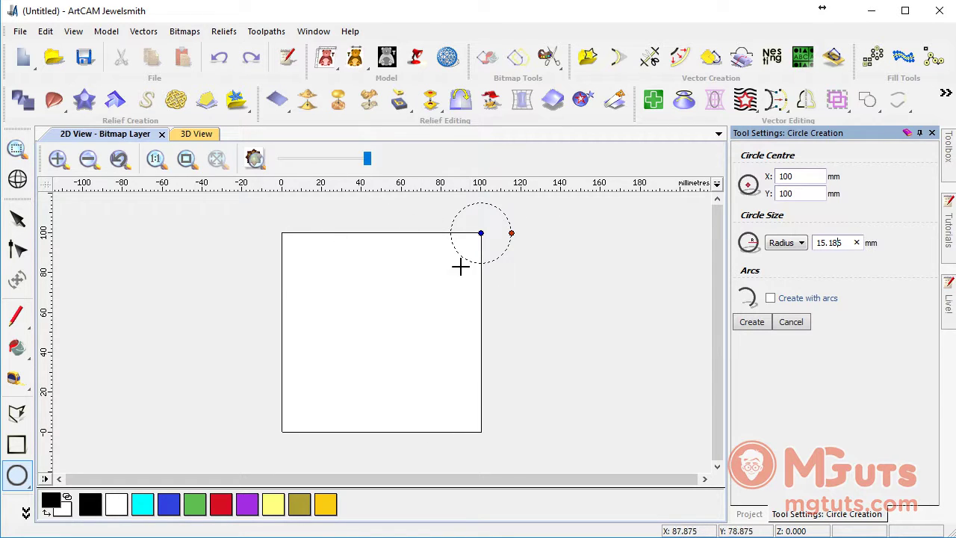
Change the circle centre to X 50, Y 50.
click(483, 234)
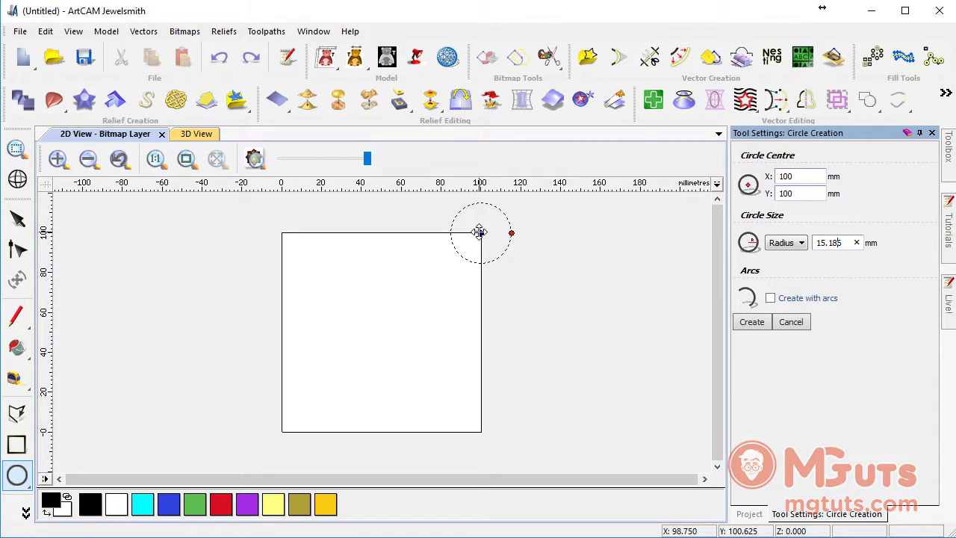
double_click(805, 173)
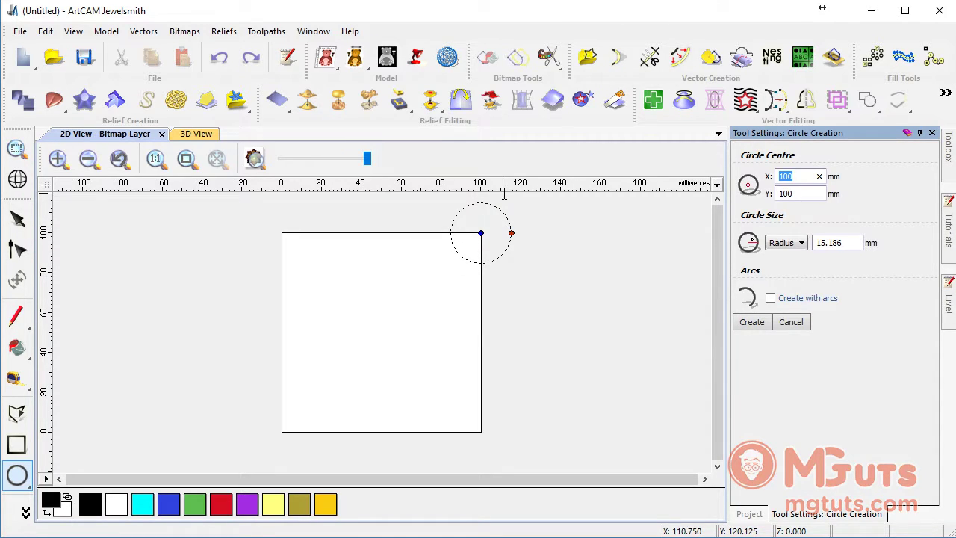
text(50)
key(Tab)
text(50)
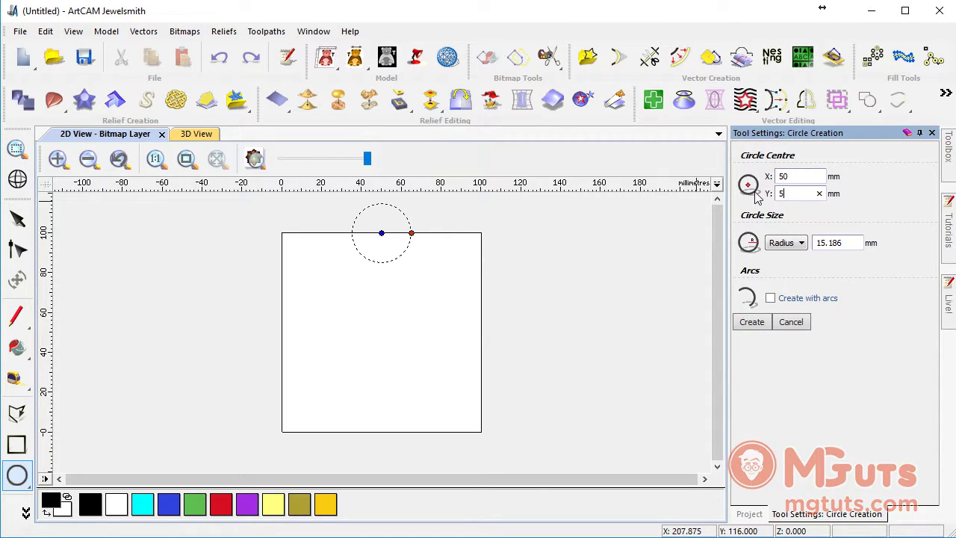
click(822, 241)
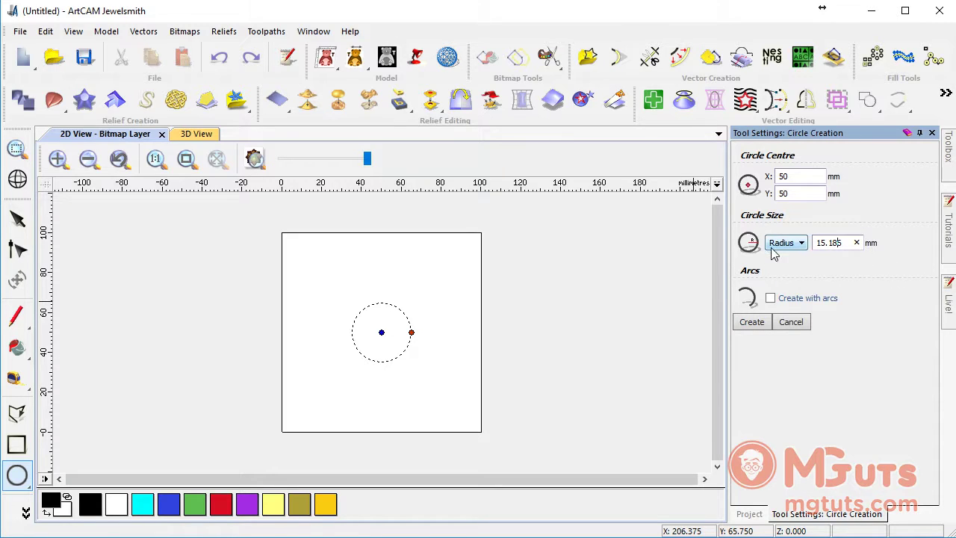
Switch the circle size from radius to diameter and set it to 40 mm.
click(795, 245)
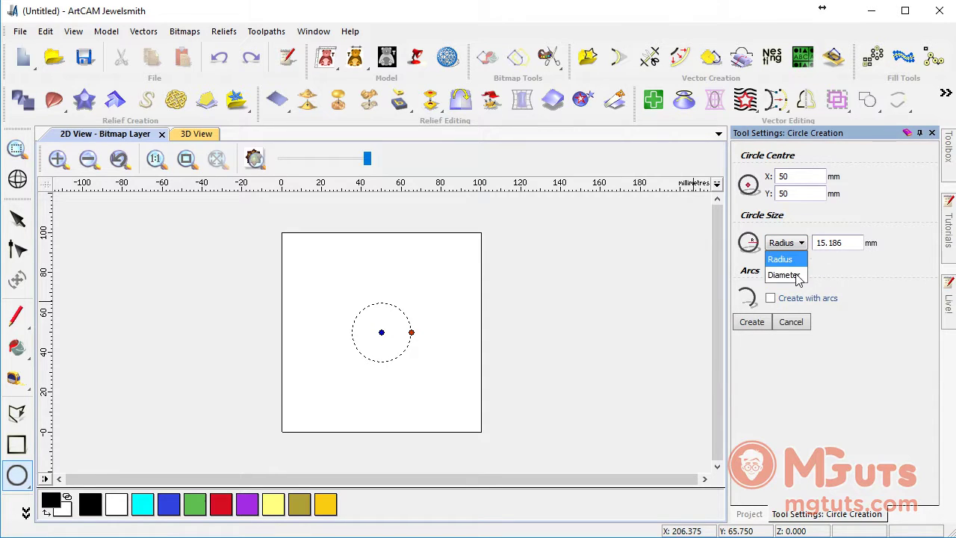
click(790, 275)
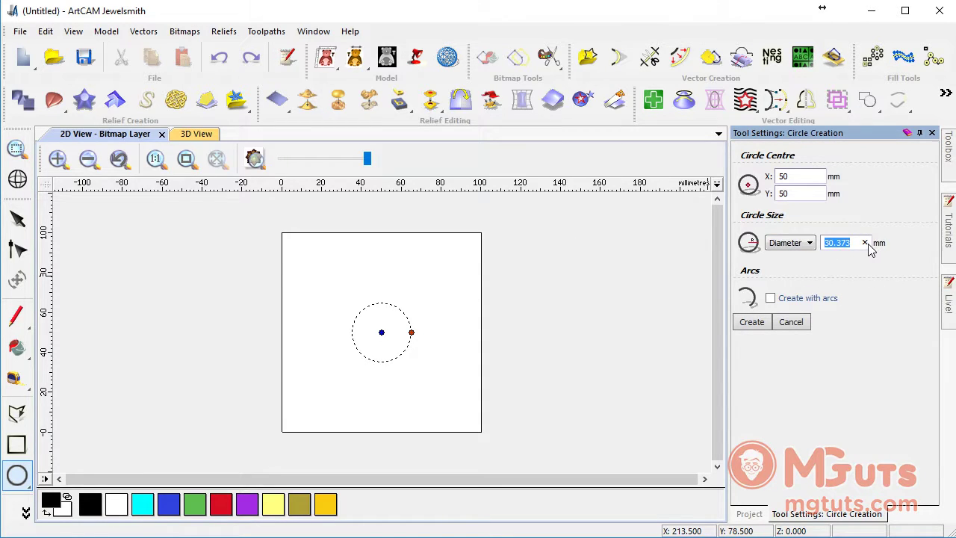
text(40)
click(801, 193)
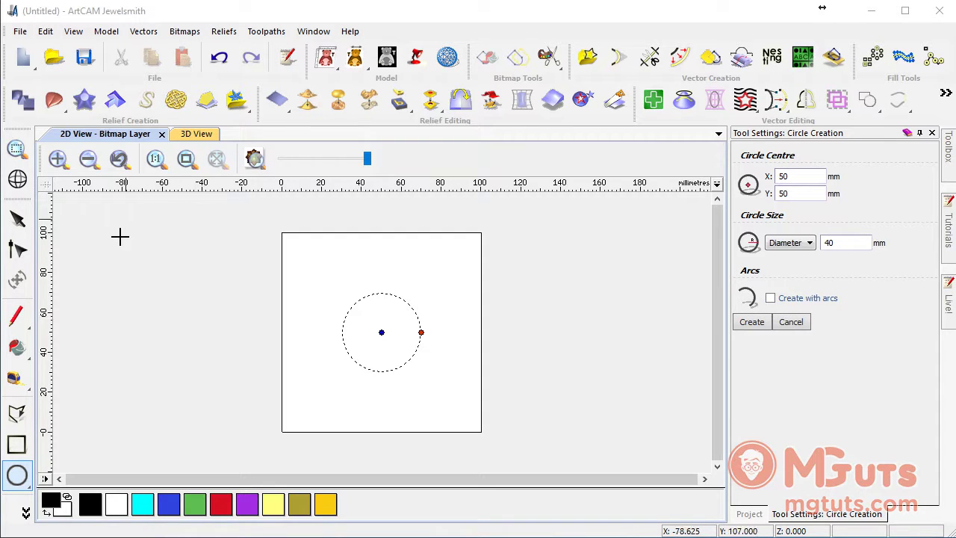
Create the 40 mm arc-built centre circle, then a second smaller circle without arcs.
click(771, 298)
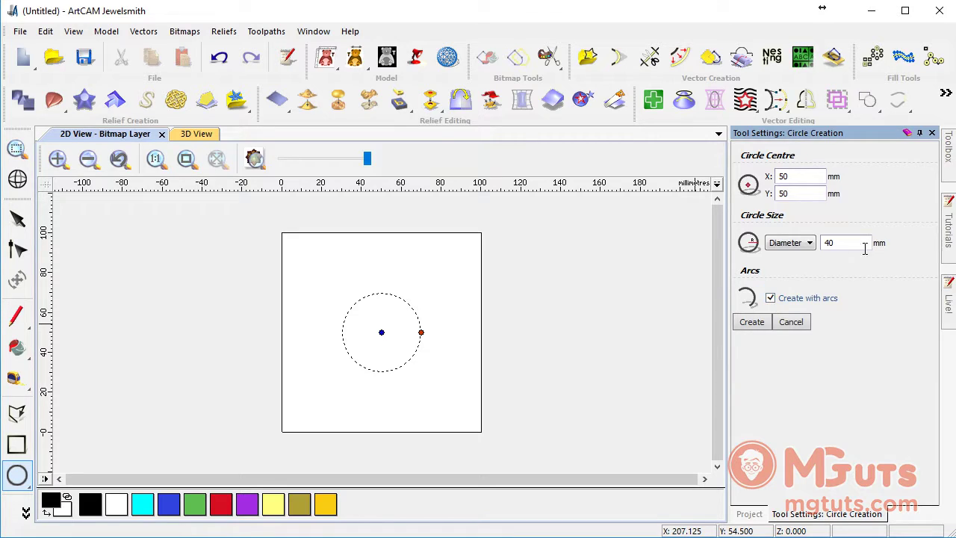
click(758, 328)
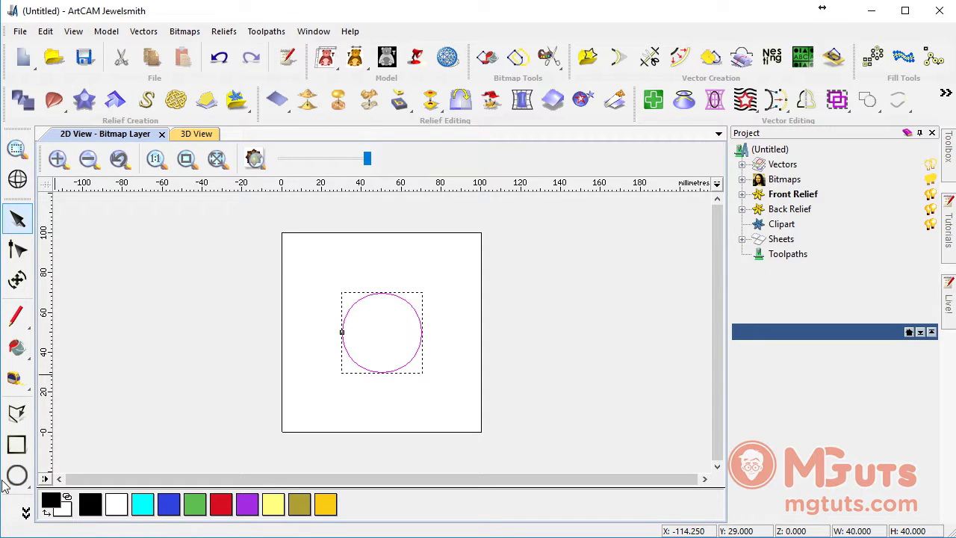
click(17, 476)
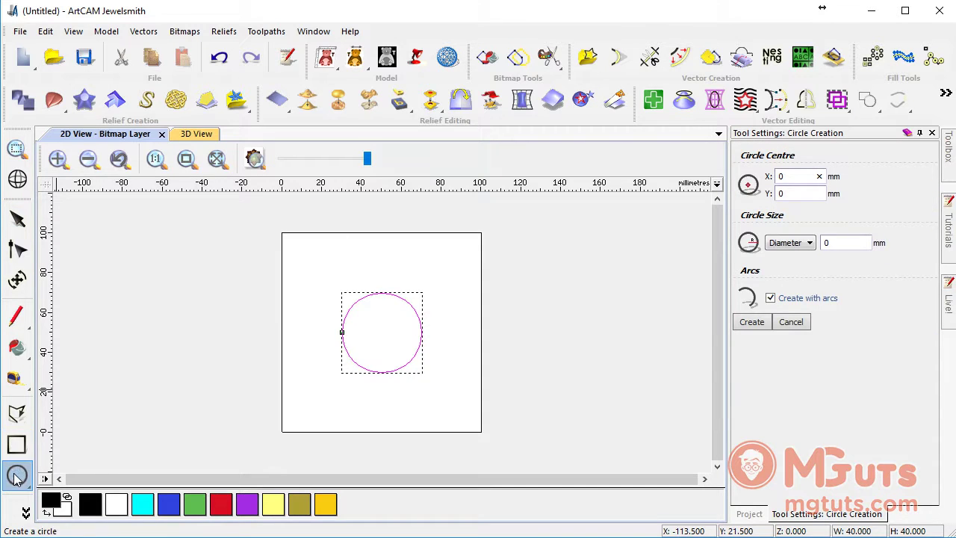
drag(310, 257, 336, 279)
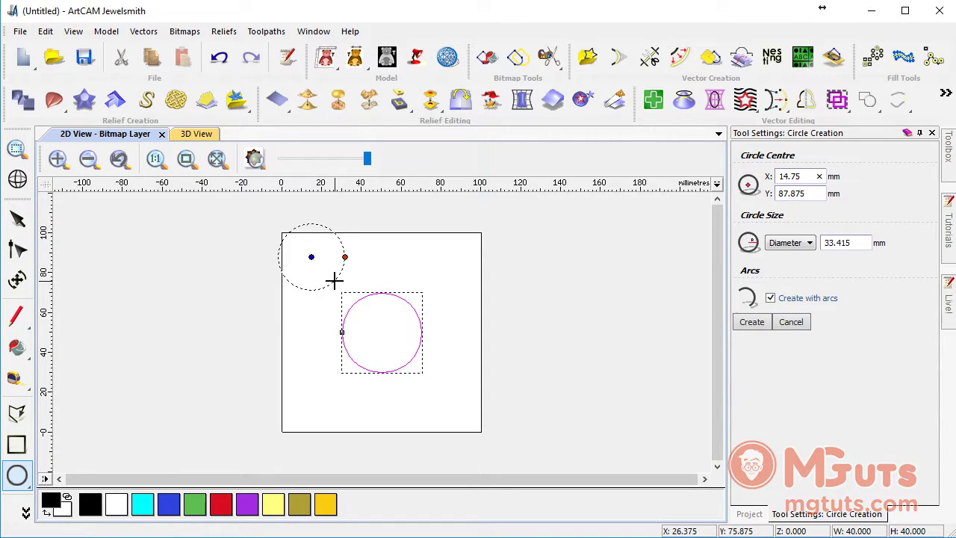
click(771, 298)
click(751, 322)
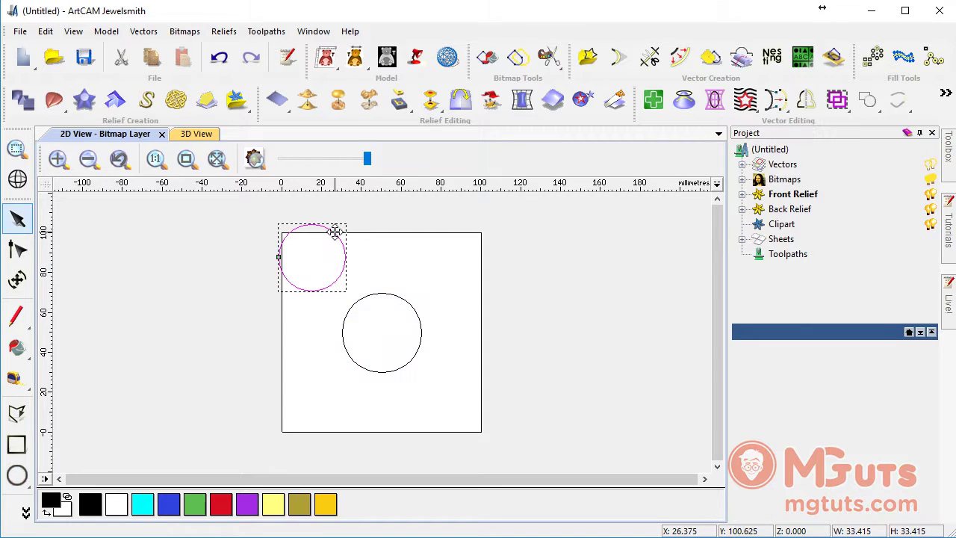
Move the second circle left of the first, zoom in, and select the right circle.
drag(334, 232, 325, 307)
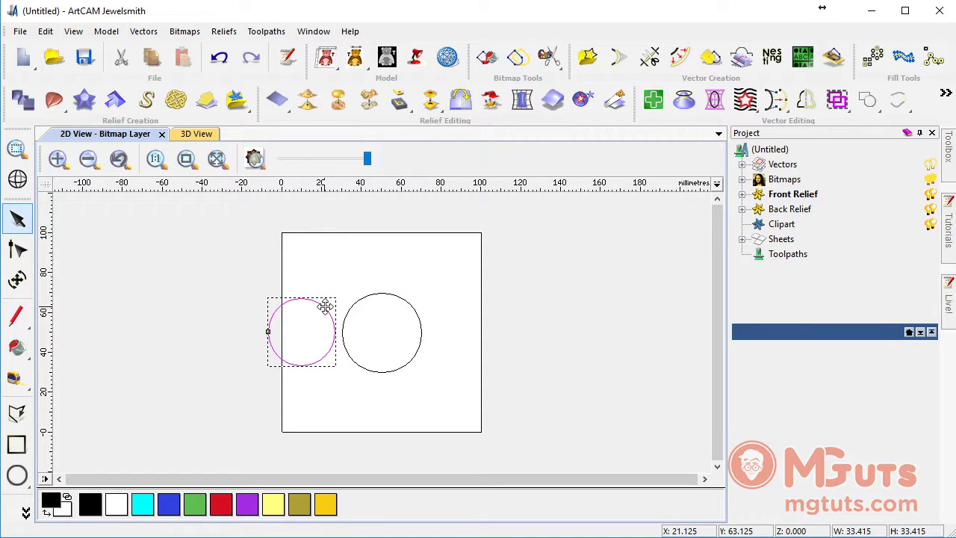
click(57, 158)
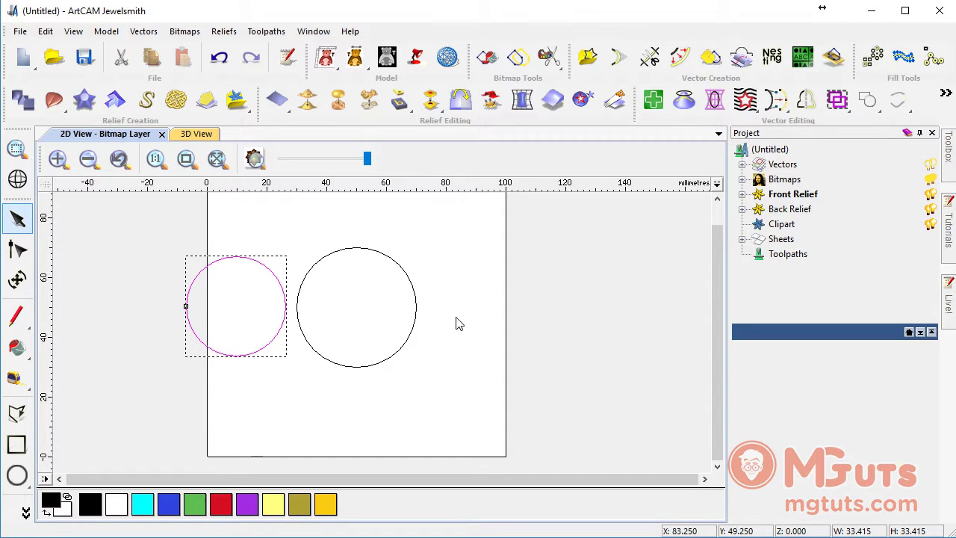
click(389, 263)
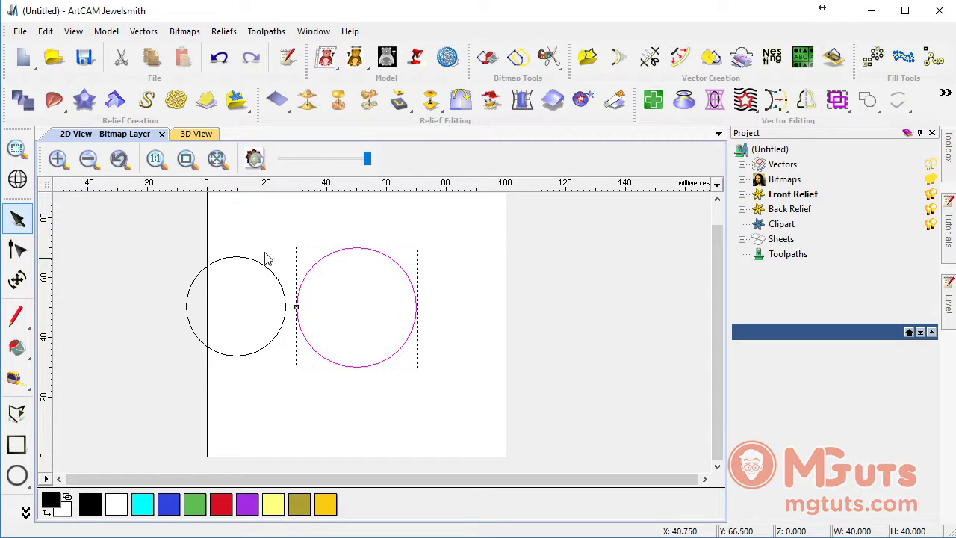
Node-edit the right circle into a crescent and bend the left circle's curves into a blob.
click(18, 252)
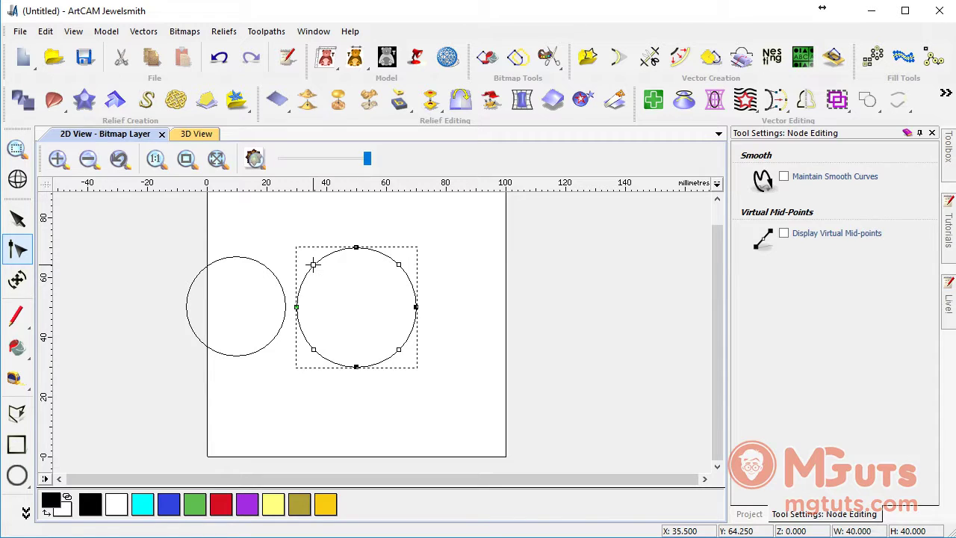
drag(314, 265, 360, 307)
click(247, 265)
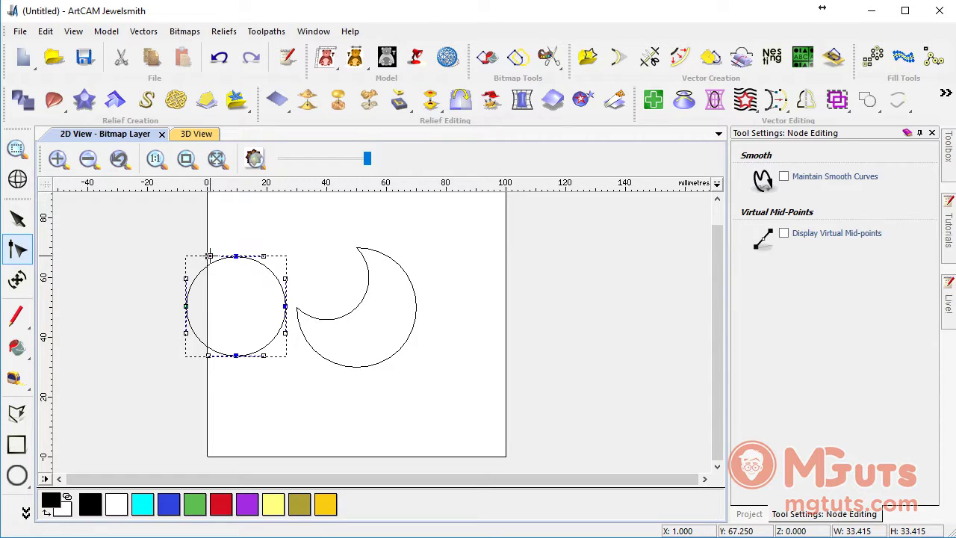
drag(210, 255, 230, 223)
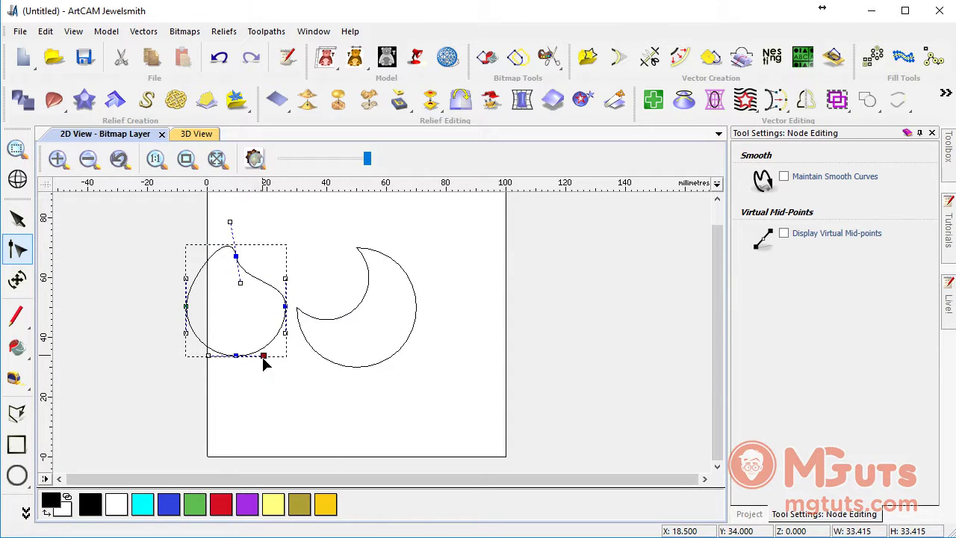
drag(264, 358, 248, 394)
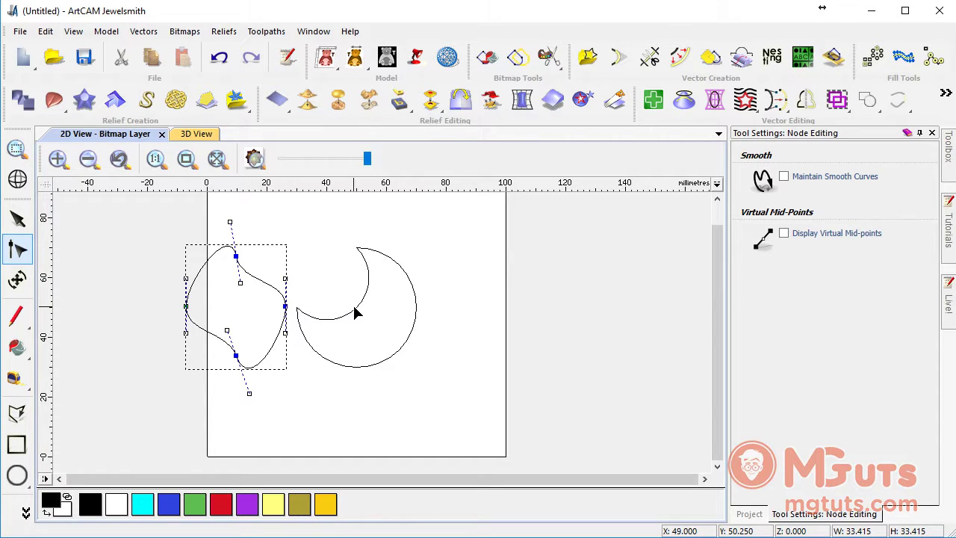
Recheck the crescent and blob nodes, then undo the last blob edit.
click(404, 271)
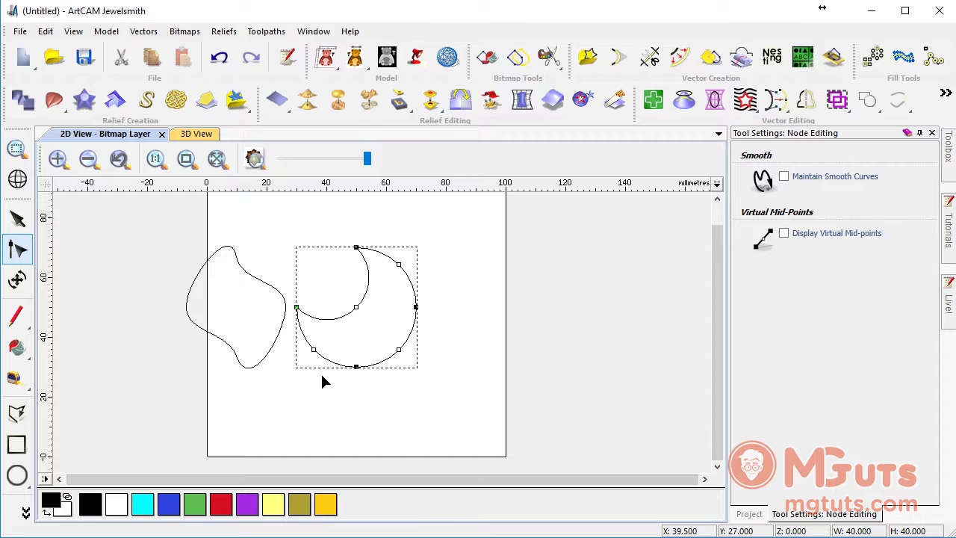
click(257, 282)
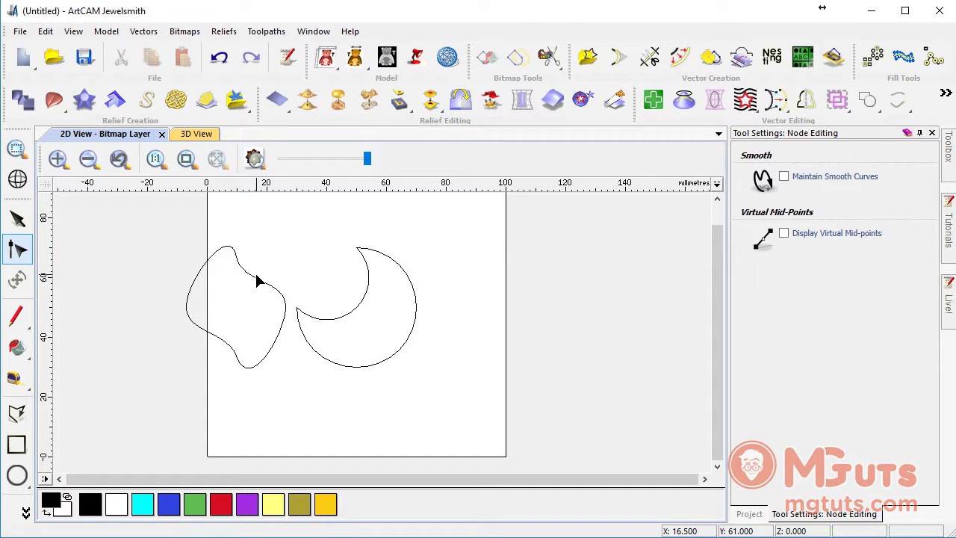
key(n)
click(253, 283)
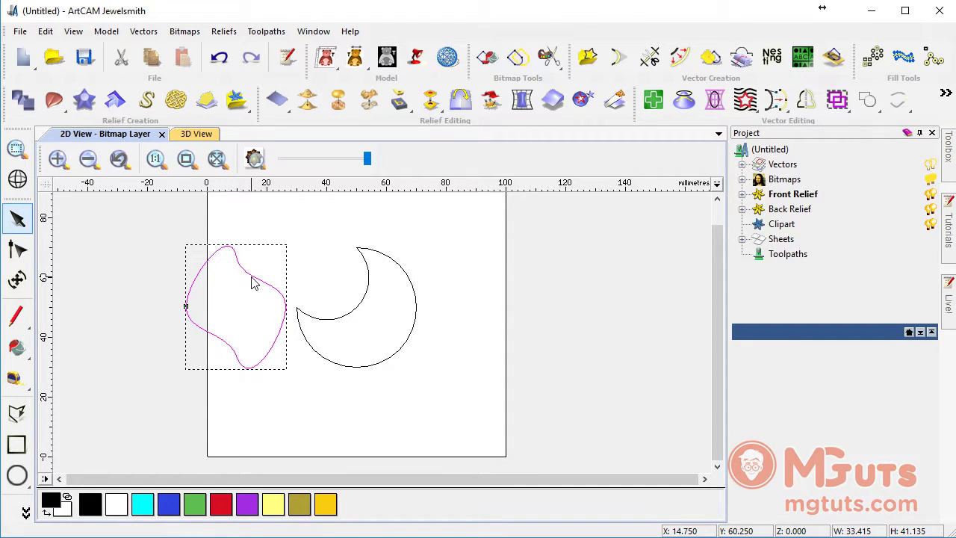
click(17, 249)
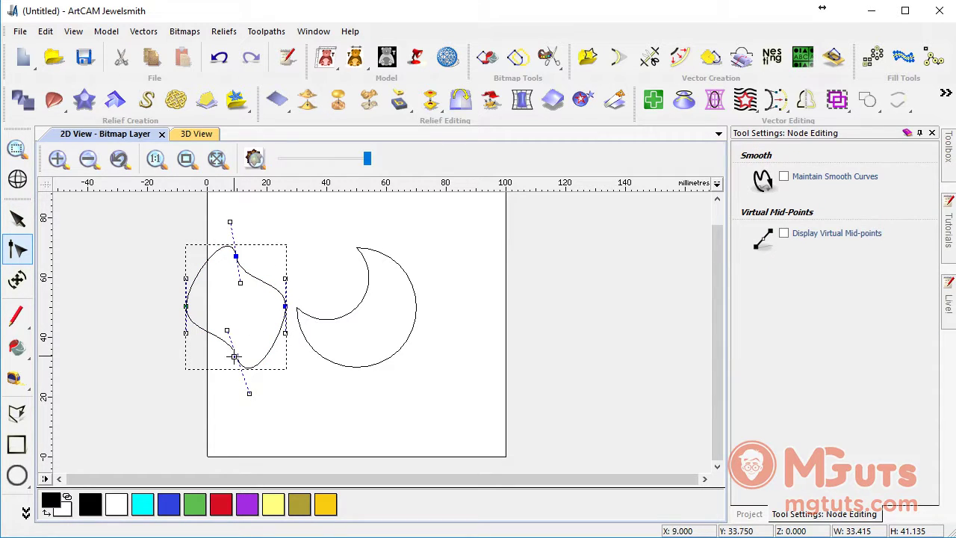
key(ctrl+z)
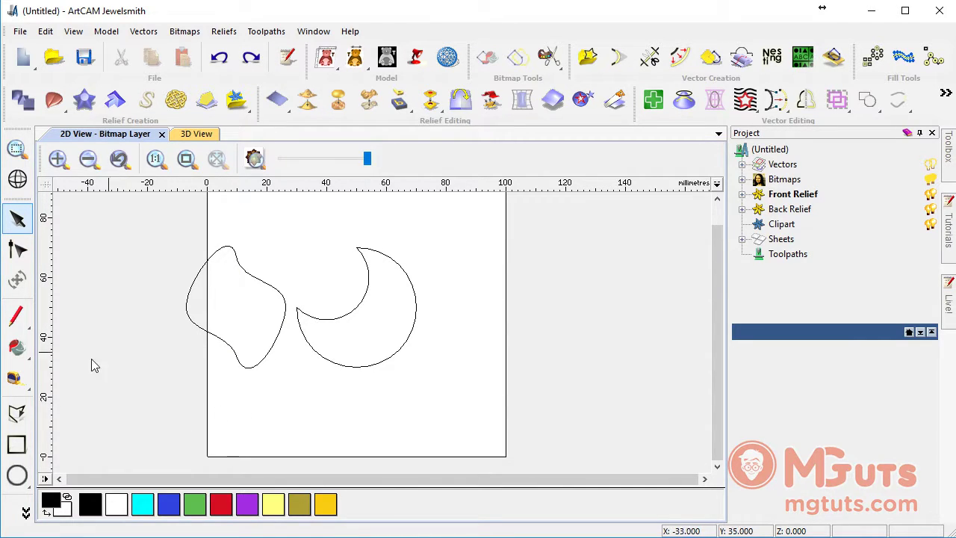
Sketch an ellipse and set its centre to 50, 50.
click(16, 478)
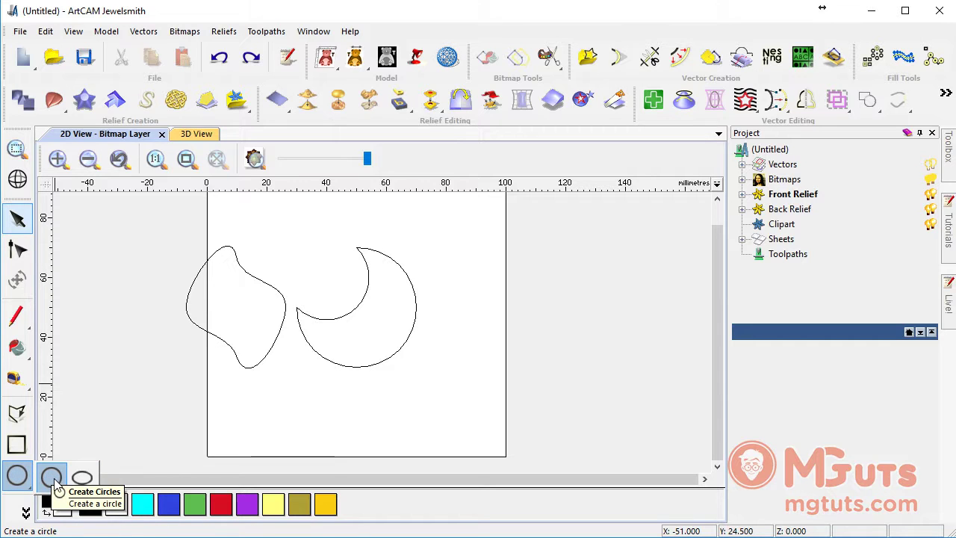
click(78, 486)
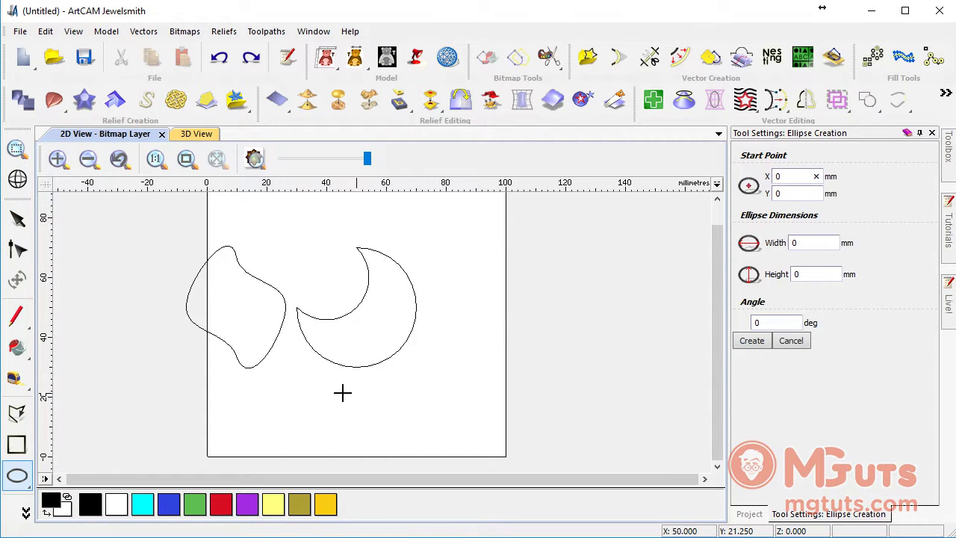
mouse_move(286, 385)
mouse_down()
mouse_move(374, 422)
mouse_move(333, 395)
mouse_up()
double_click(783, 176)
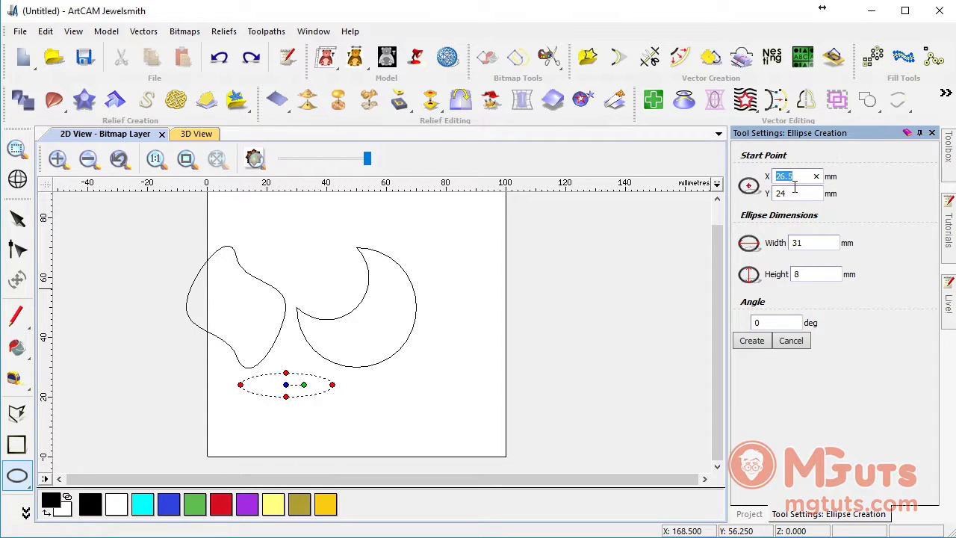
text(50)
key(Tab)
text(50)
key(Tab)
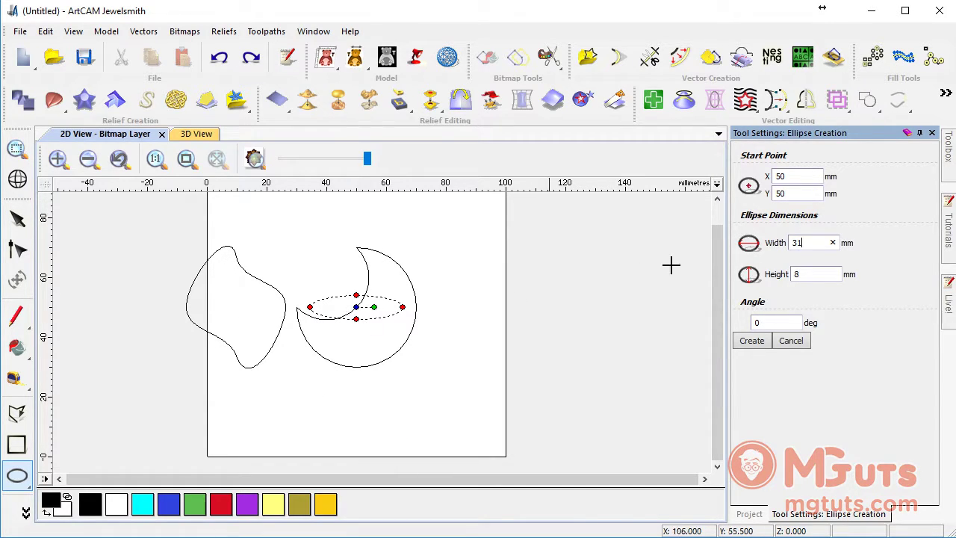
Create the 50 × 20 mm ellipse at 45° and move it right of the crescent.
key(ctrl+a)
text(5)
text(0)
key(Tab)
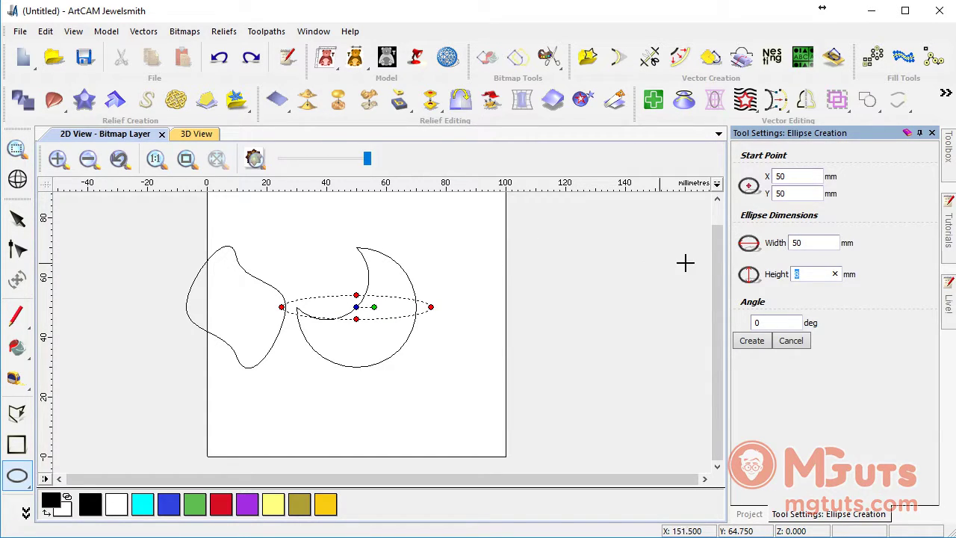
text(20)
click(766, 327)
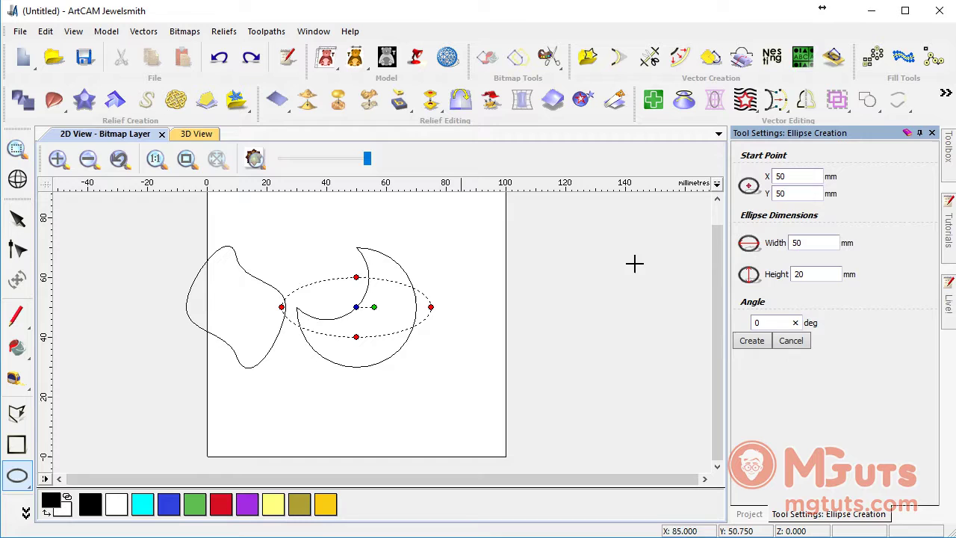
double_click(772, 324)
text(45)
click(819, 274)
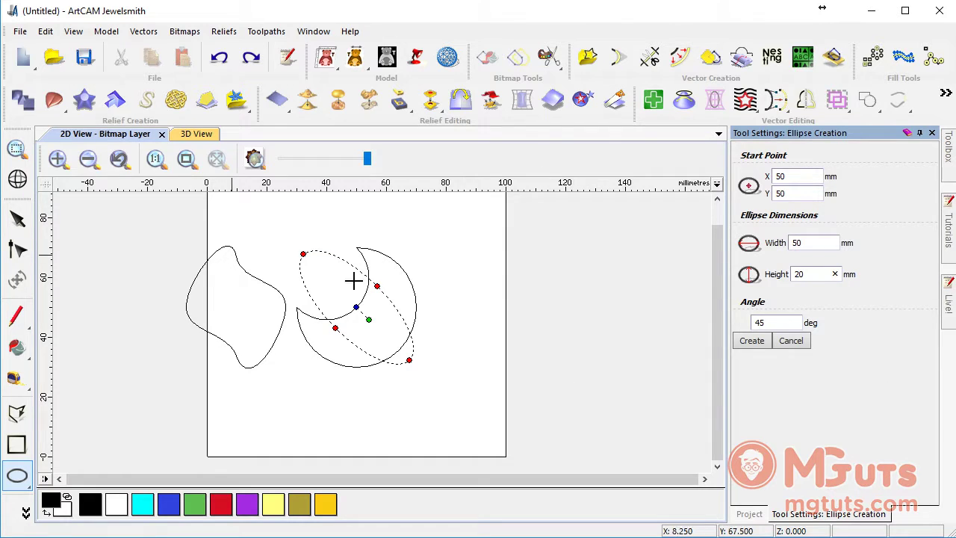
click(750, 345)
drag(383, 288, 546, 295)
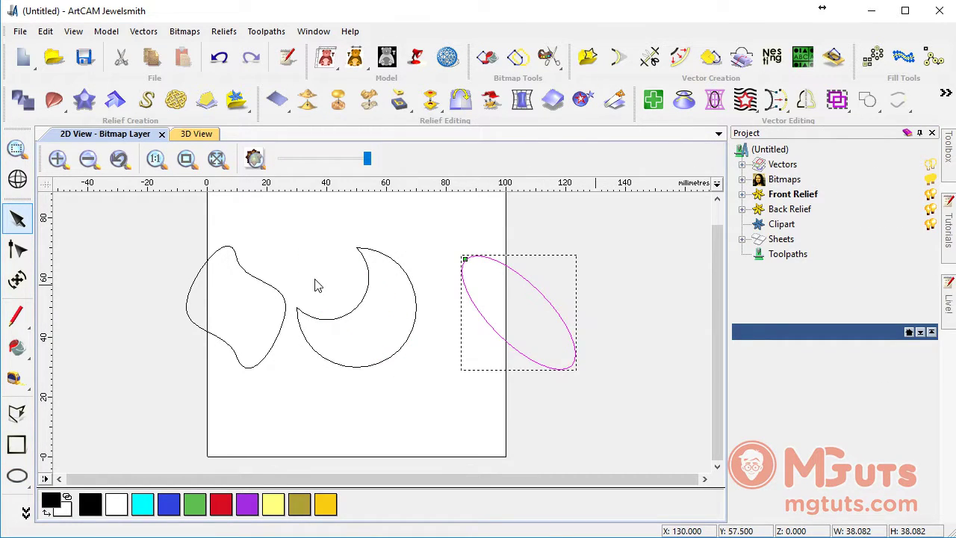
click(416, 216)
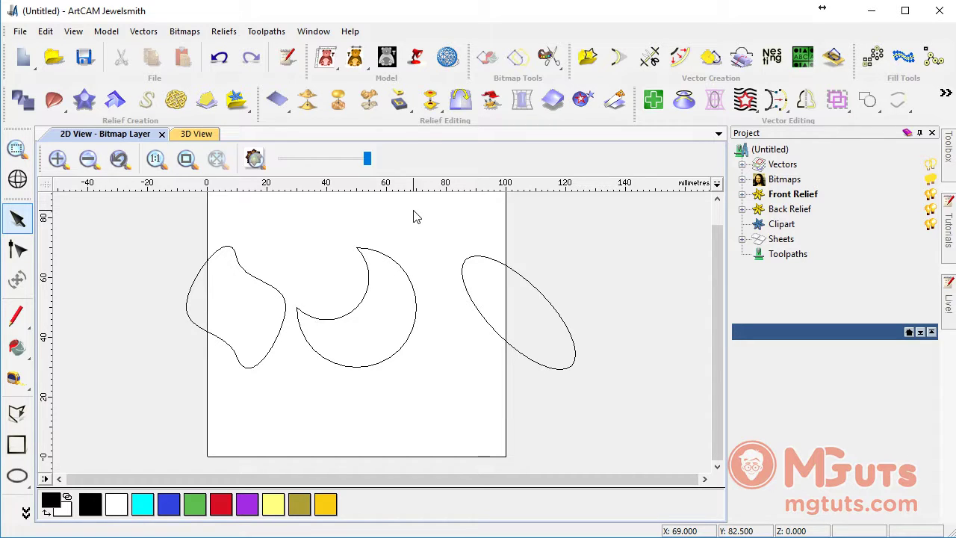